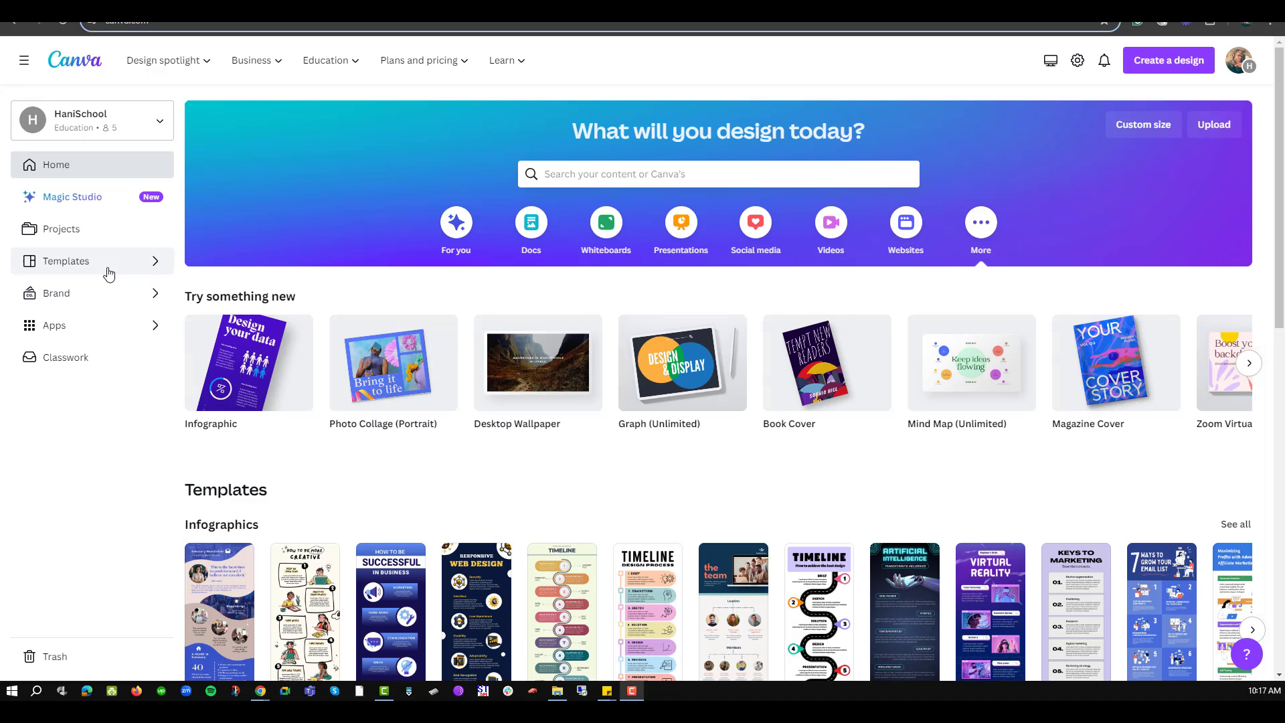
Search Canva's templates for "forms".
{"action": "left_click", "coordinate": [613, 176]}
{"action": "type", "text": "forms"}
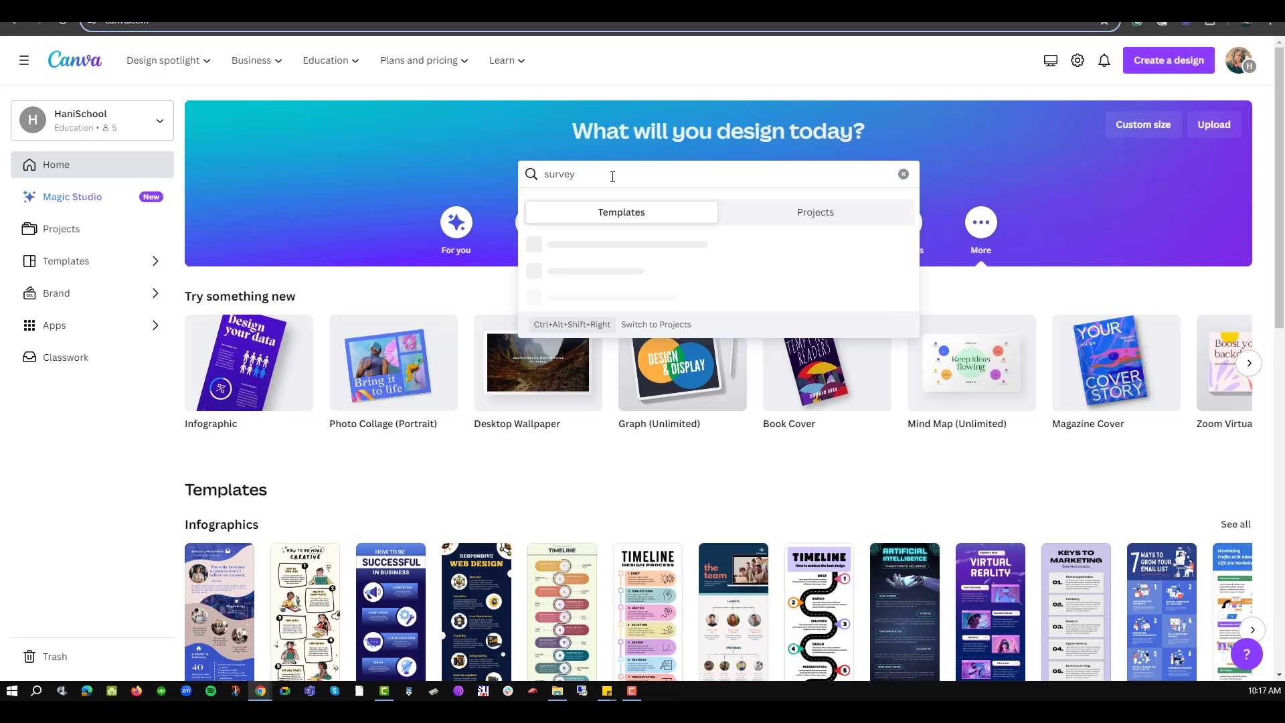
{"action": "key", "text": "Return"}
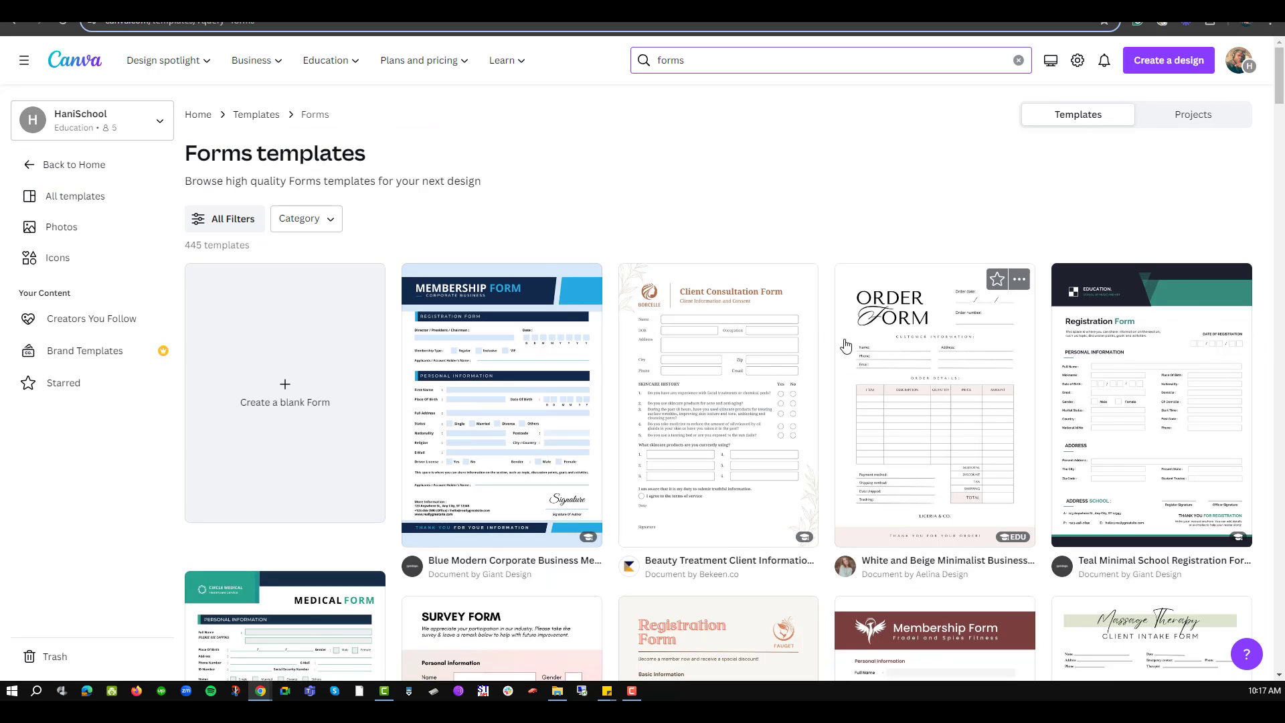
Browse the grid of survey, order, membership and consent form templates.
{"action": "scroll", "coordinate": [845, 345], "scroll_direction": "down", "scroll_amount": 7}
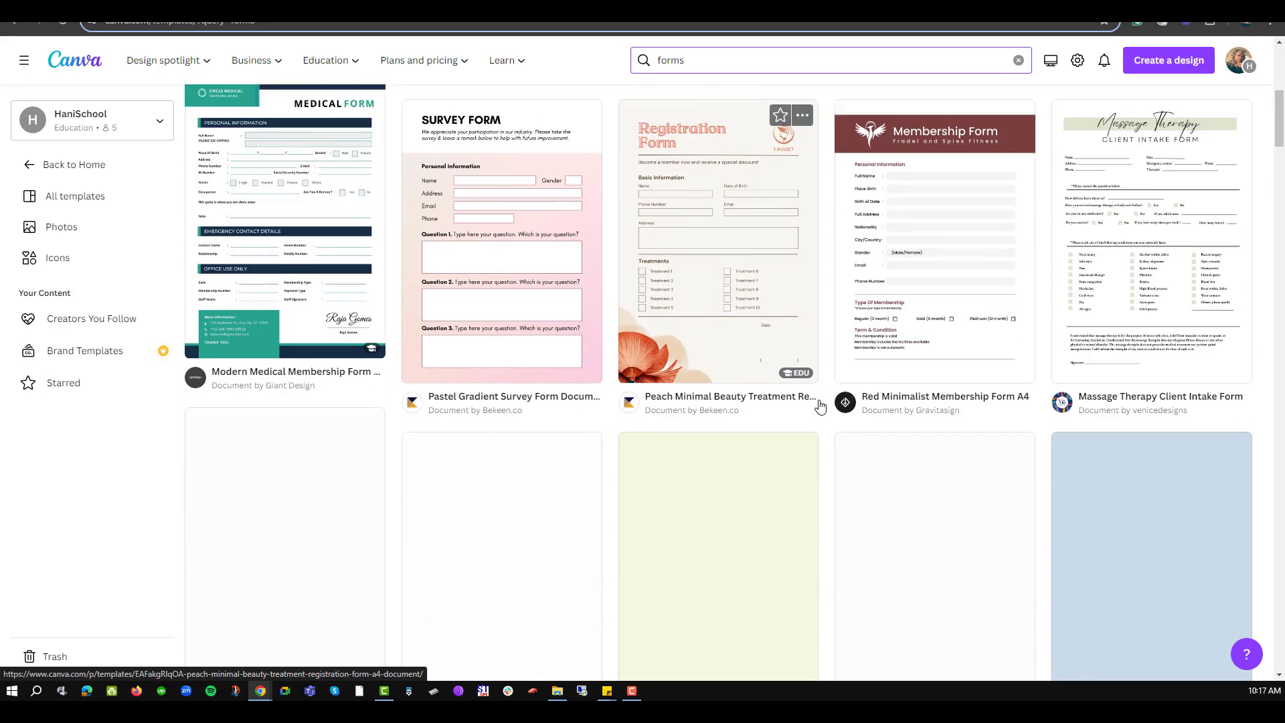
{"action": "scroll", "coordinate": [820, 407], "scroll_direction": "down", "scroll_amount": 6}
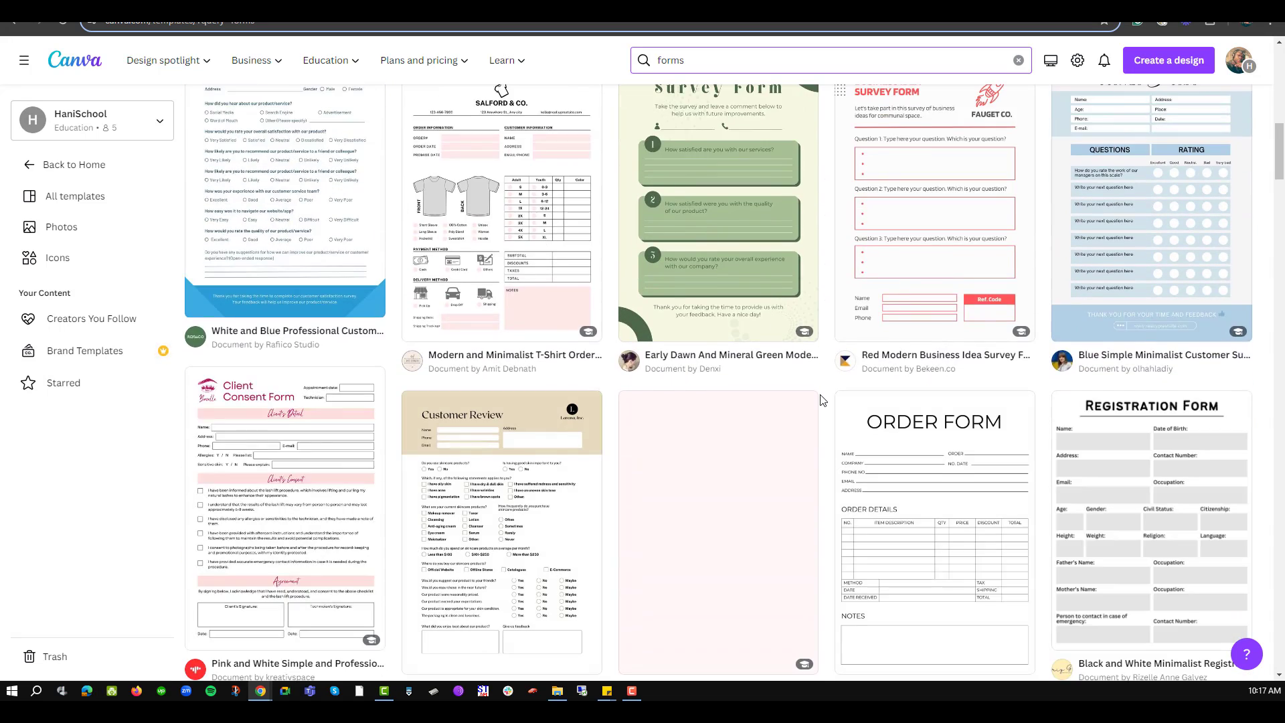
{"action": "scroll", "coordinate": [822, 399], "scroll_direction": "down", "scroll_amount": 2}
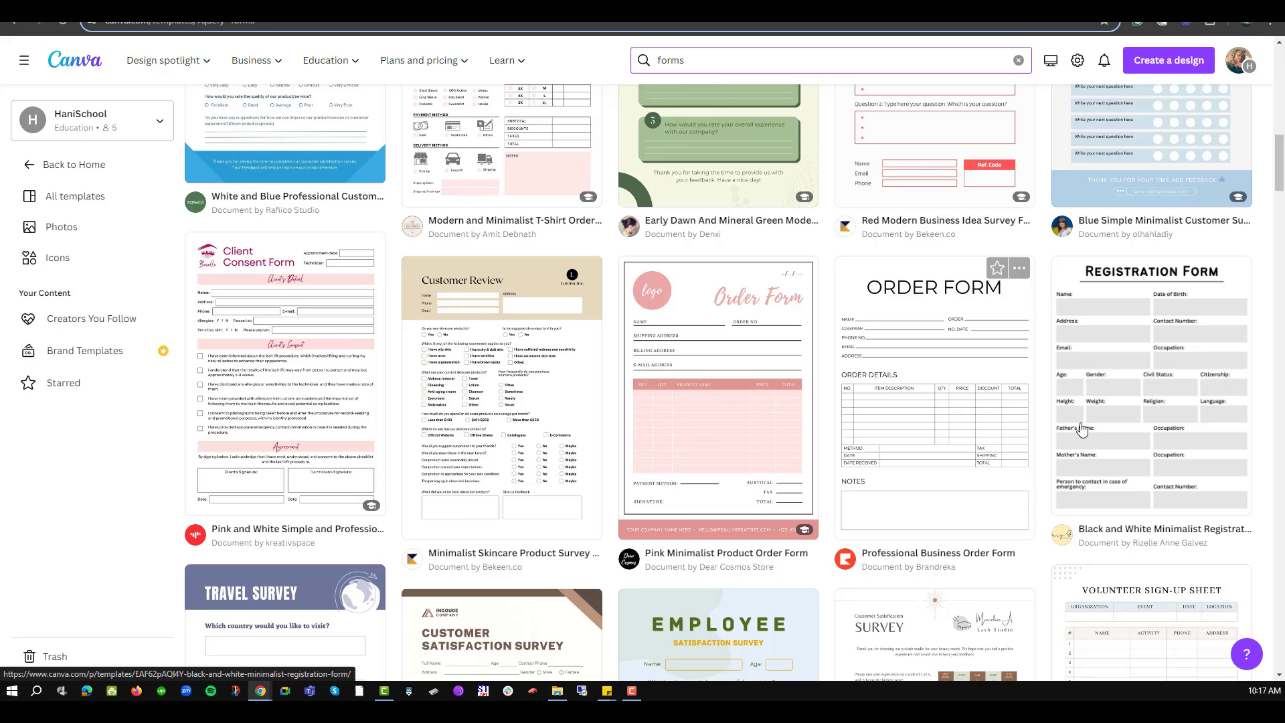
{"action": "scroll", "coordinate": [561, 301], "scroll_direction": "down", "scroll_amount": 6}
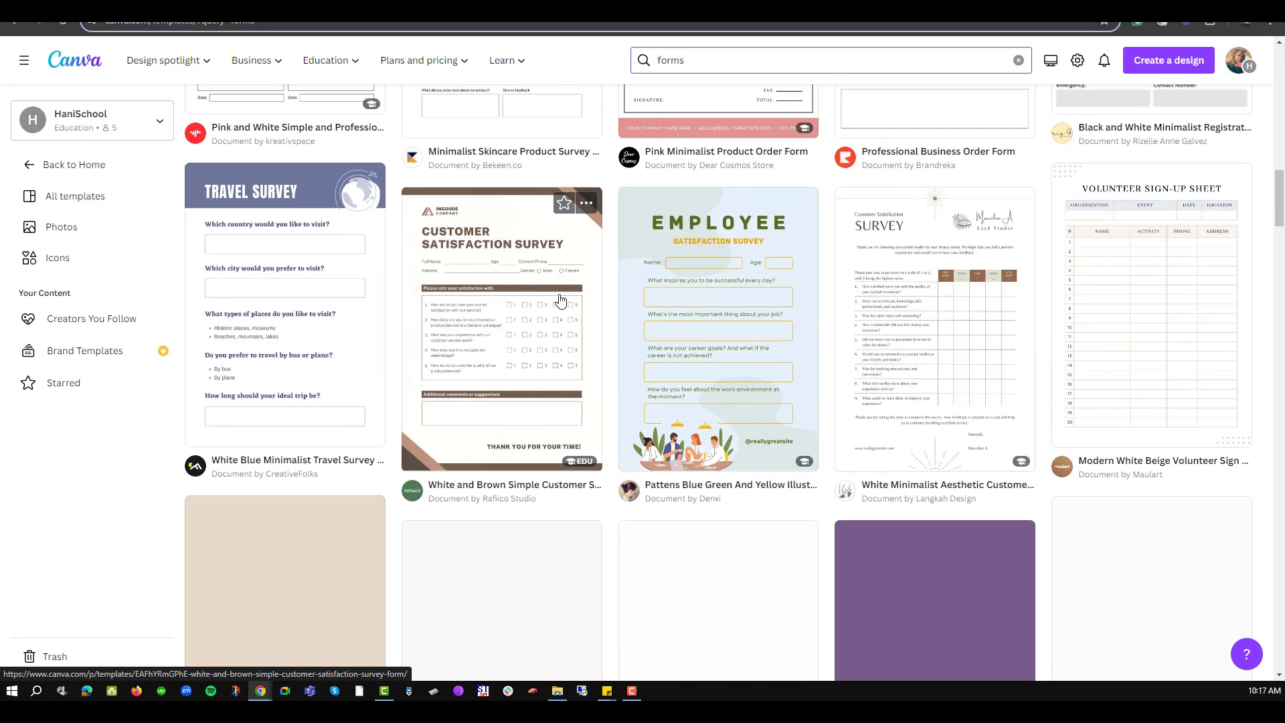
{"action": "scroll", "coordinate": [561, 300], "scroll_direction": "down", "scroll_amount": 5}
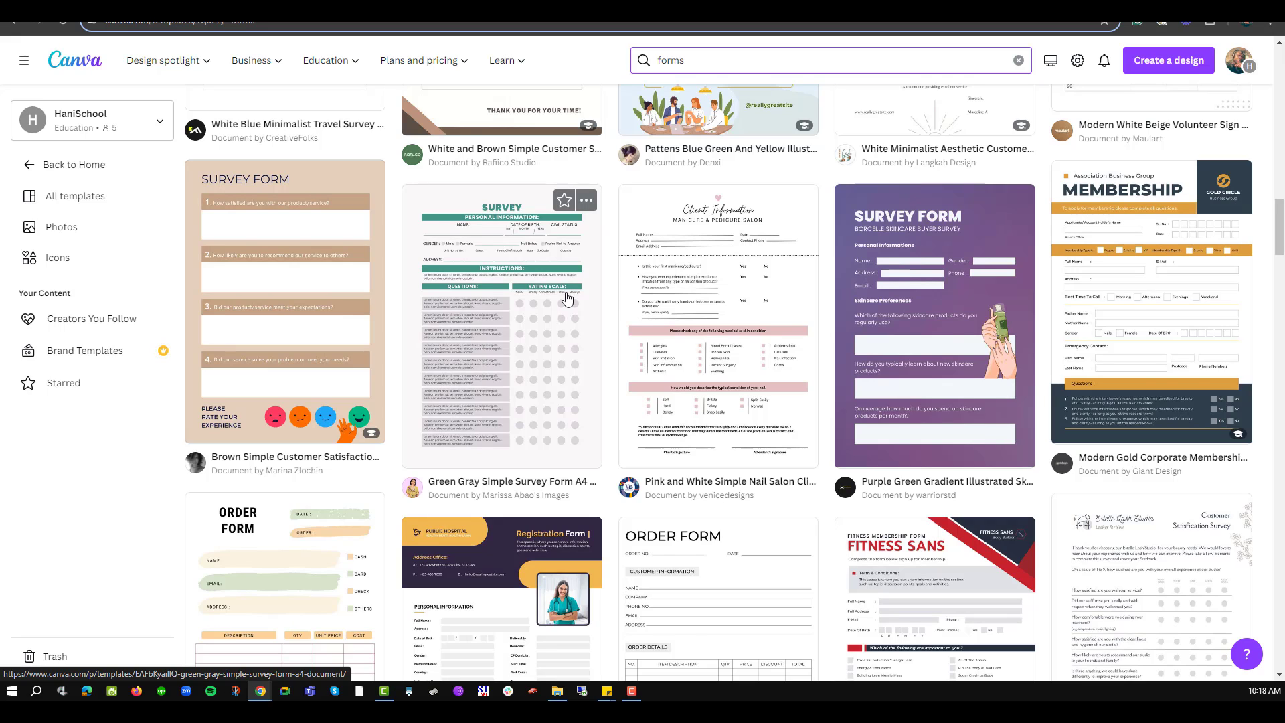
{"action": "scroll", "coordinate": [567, 298], "scroll_direction": "down", "scroll_amount": 5}
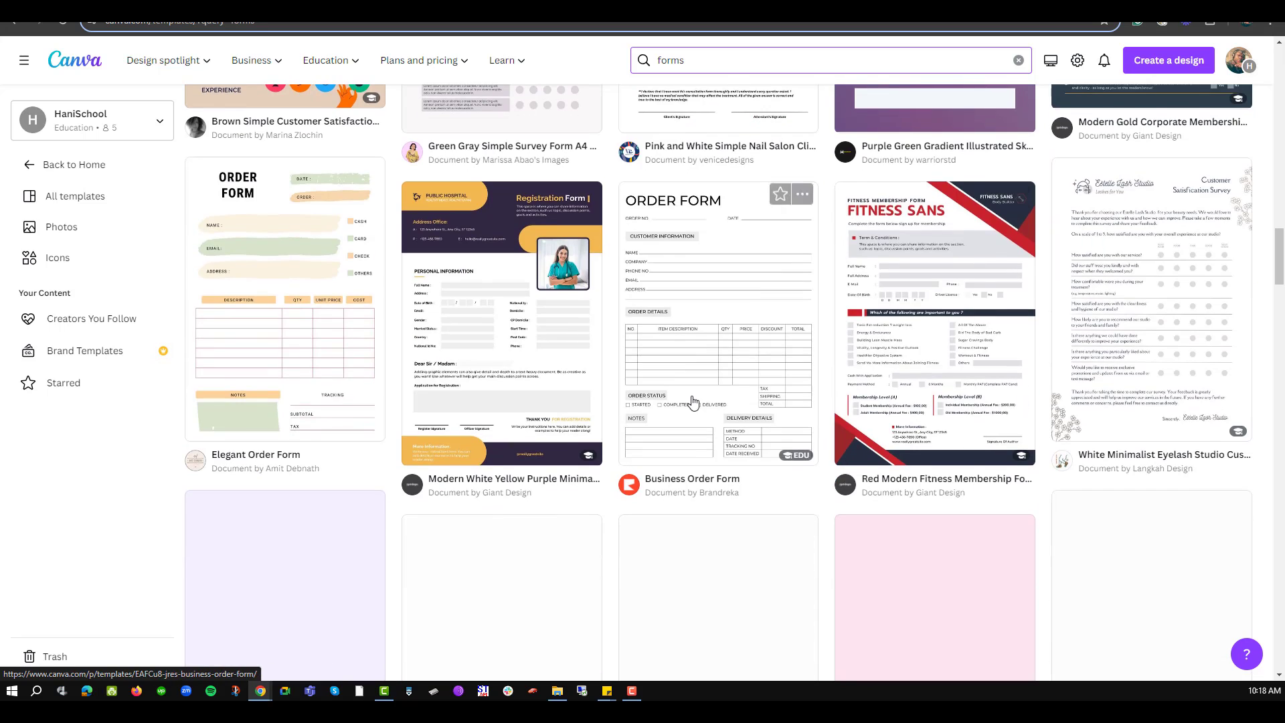
{"action": "scroll", "coordinate": [693, 401], "scroll_direction": "down", "scroll_amount": 5}
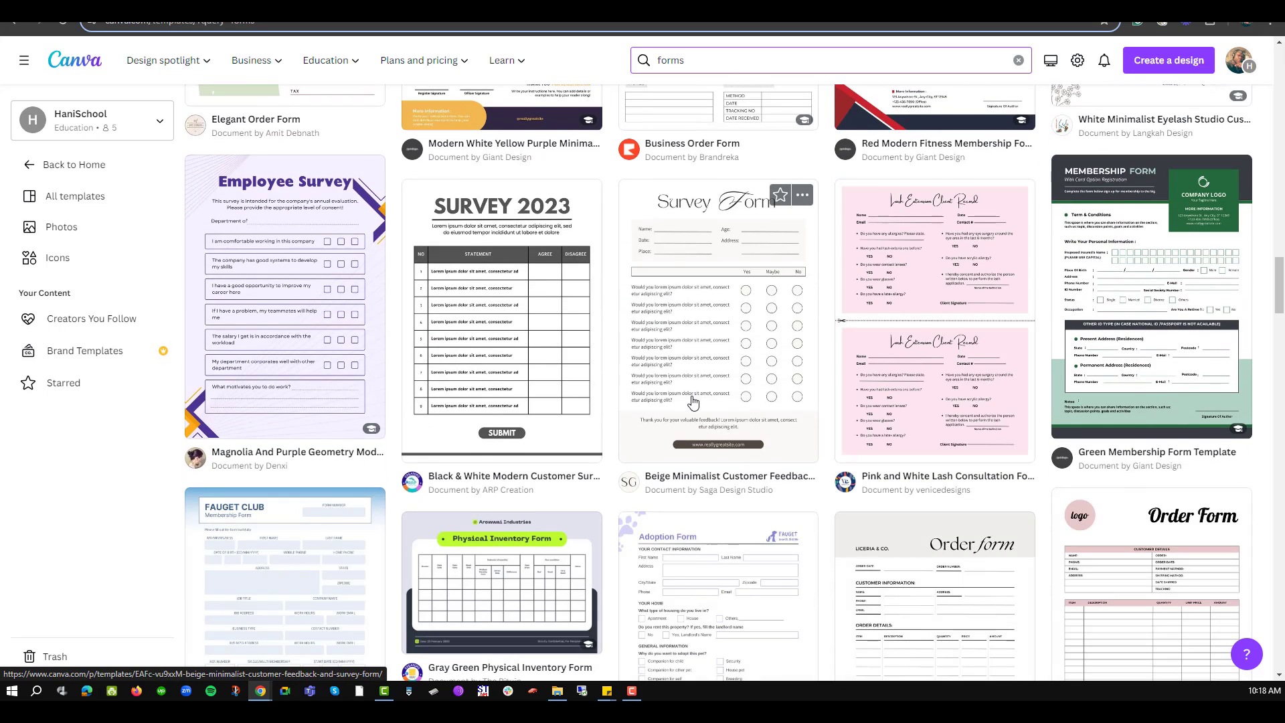
{"action": "scroll", "coordinate": [693, 401], "scroll_direction": "down", "scroll_amount": 4}
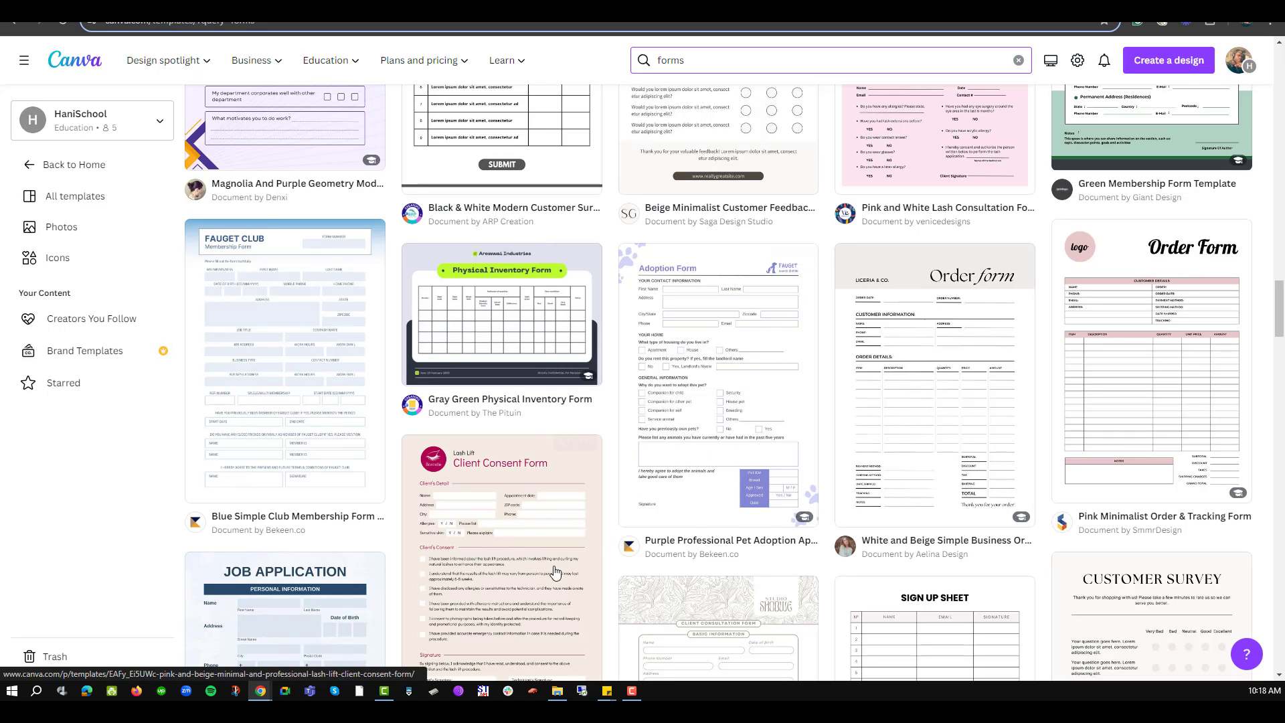
{"action": "left_click", "coordinate": [508, 568]}
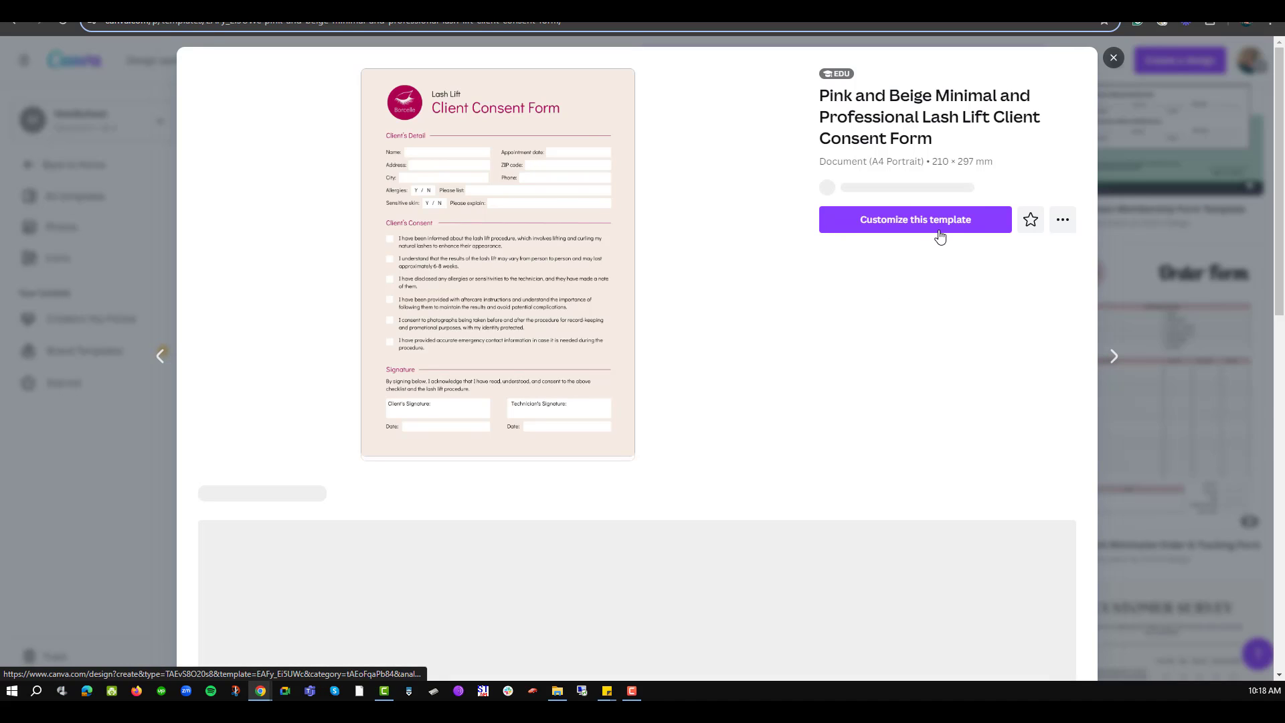
{"action": "left_click", "coordinate": [940, 234]}
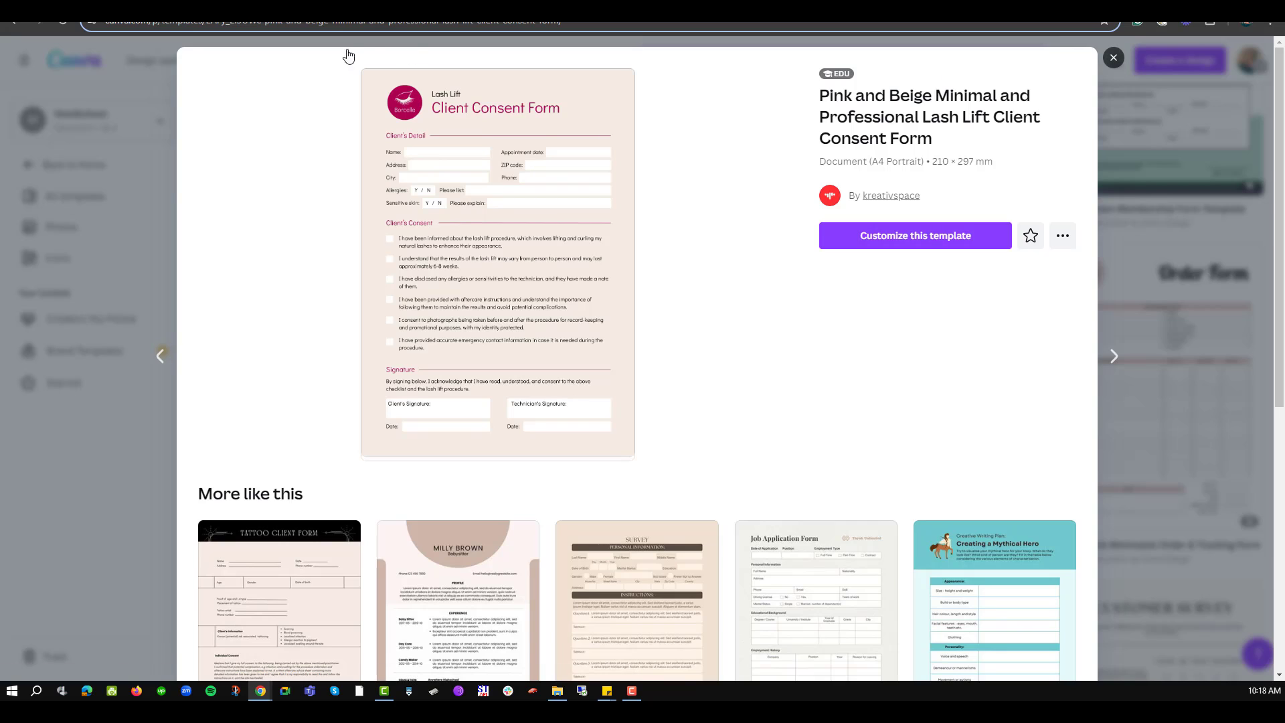
{"action": "left_click", "coordinate": [1113, 60]}
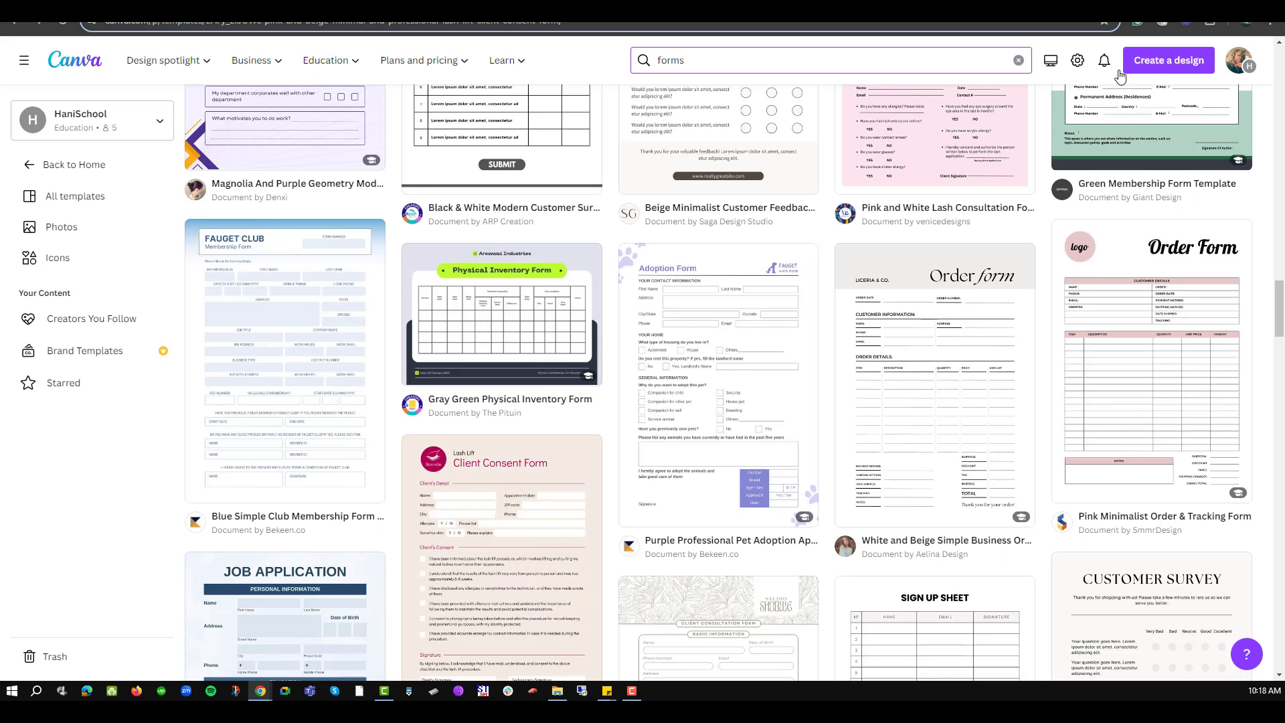
{"action": "double_click", "coordinate": [696, 62]}
{"action": "type", "text": "survey"}
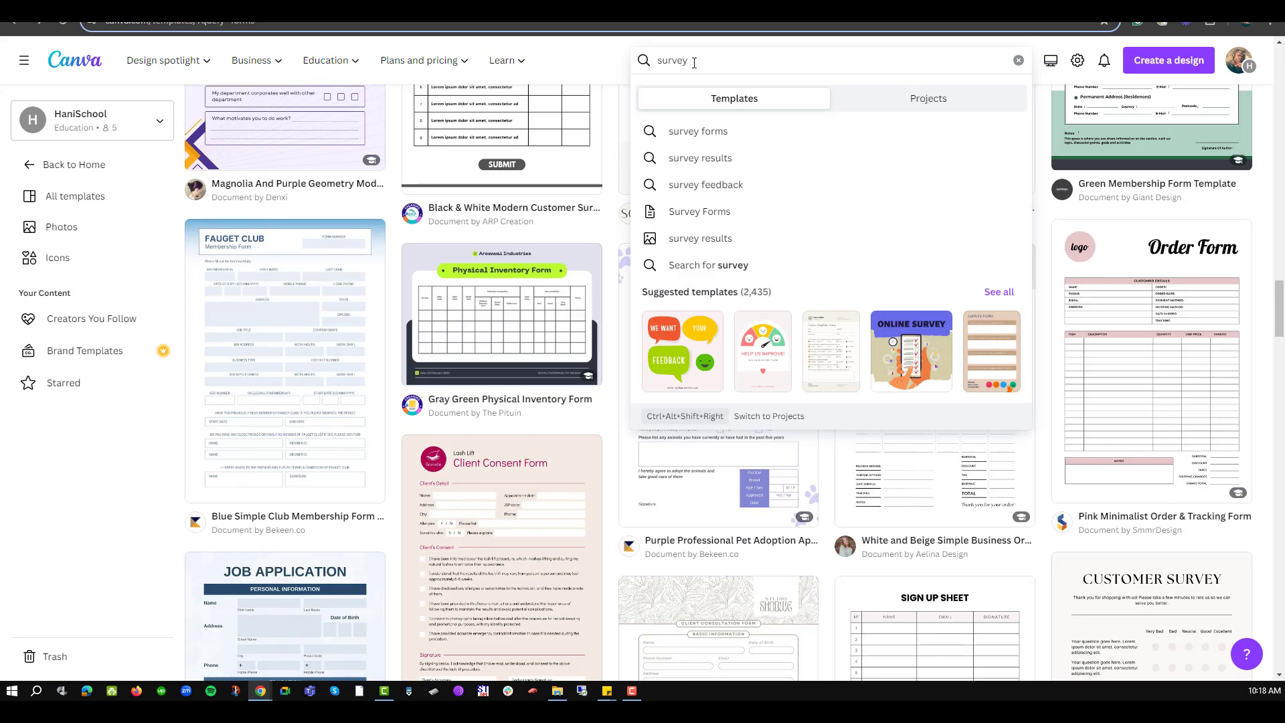
{"action": "key", "text": "Return"}
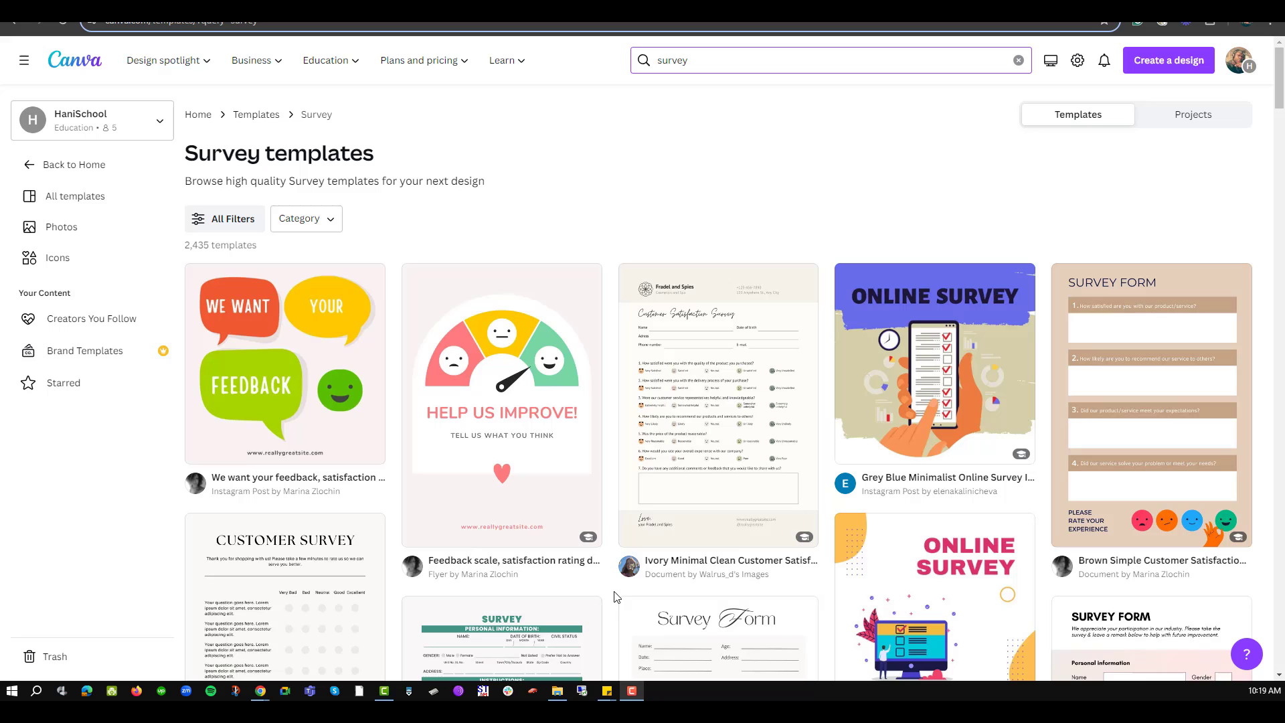
{"action": "scroll", "coordinate": [608, 589], "scroll_direction": "down", "scroll_amount": 3}
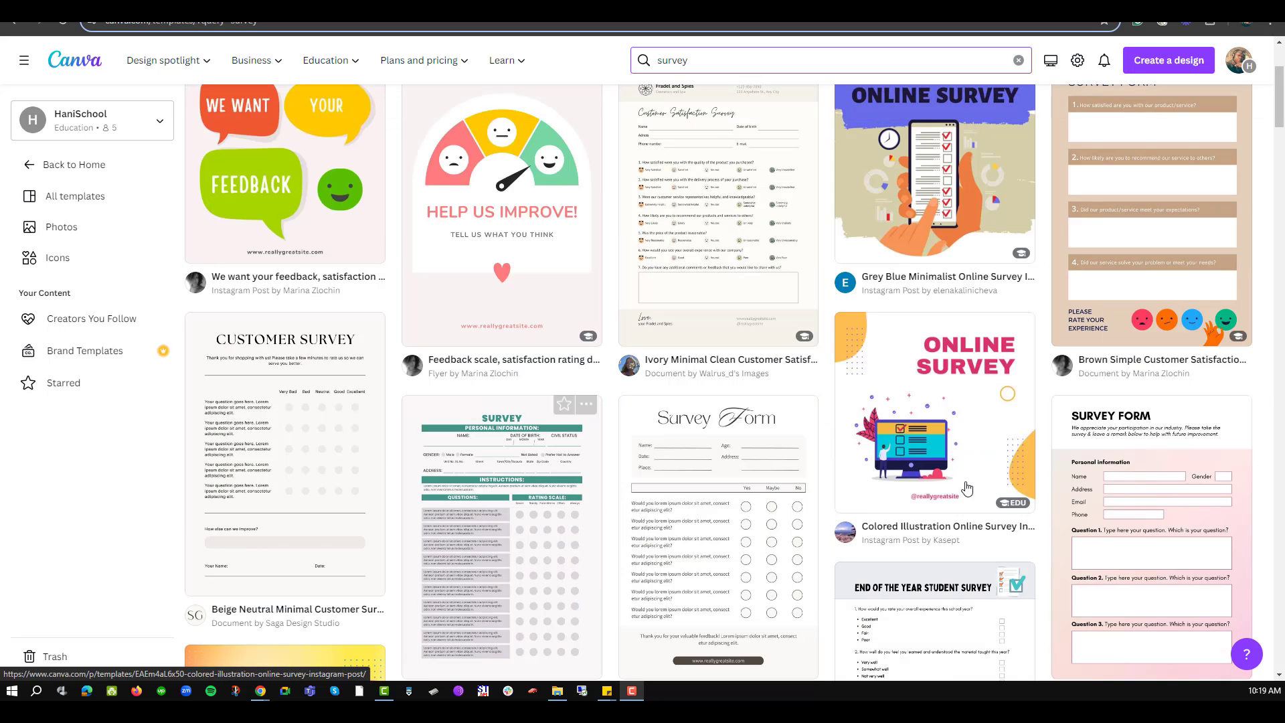
{"action": "scroll", "coordinate": [563, 465], "scroll_direction": "down", "scroll_amount": 4}
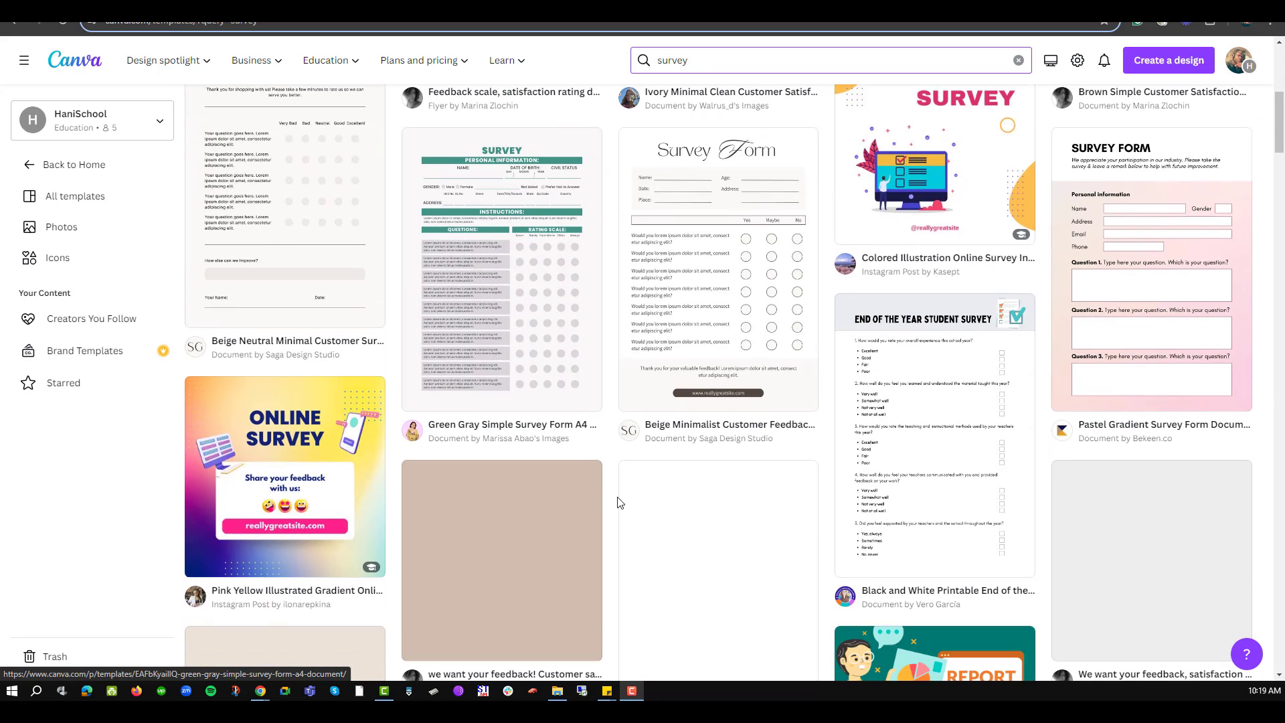
{"action": "scroll", "coordinate": [617, 502], "scroll_direction": "down", "scroll_amount": 10}
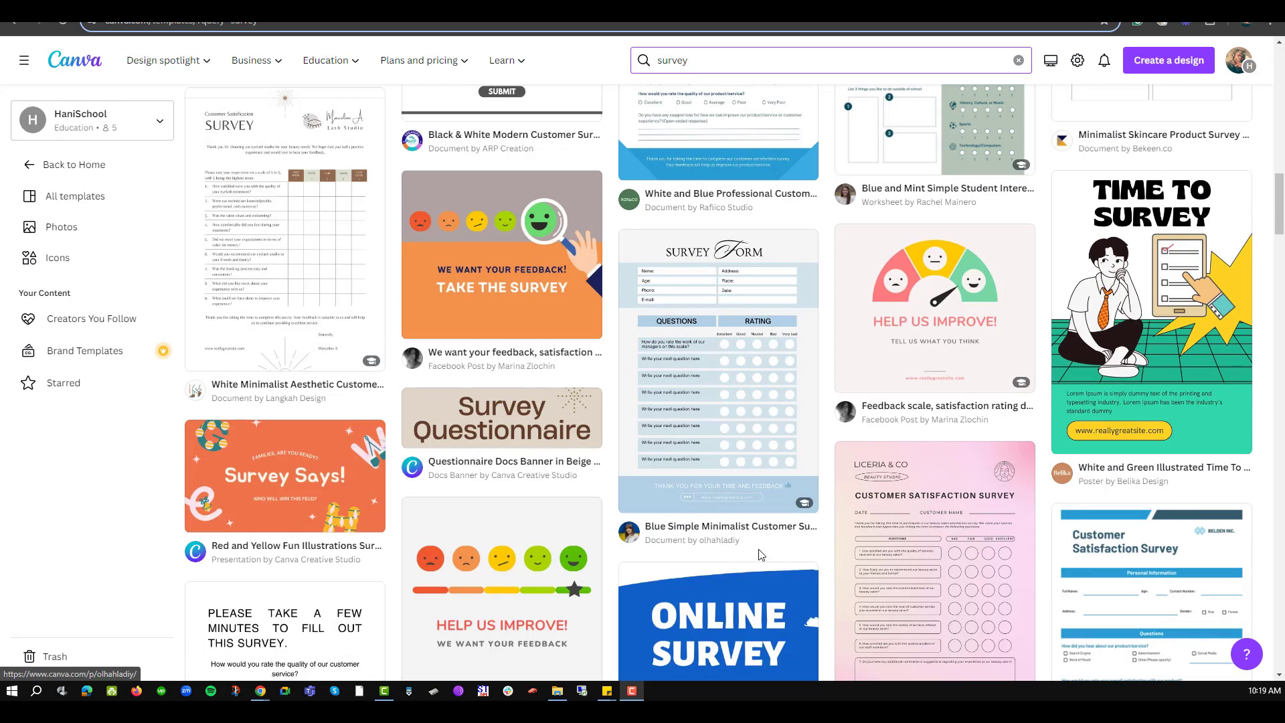
{"action": "scroll", "coordinate": [683, 482], "scroll_direction": "down", "scroll_amount": 3}
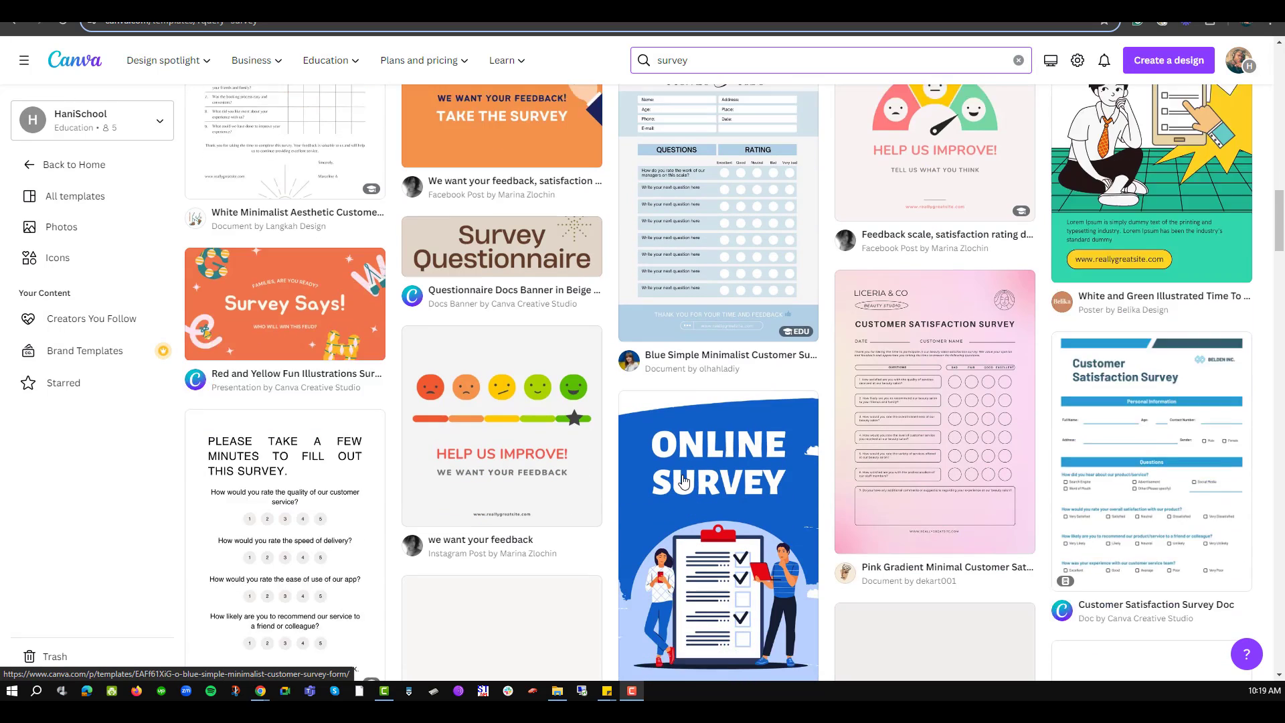
{"action": "scroll", "coordinate": [677, 487], "scroll_direction": "down", "scroll_amount": 4}
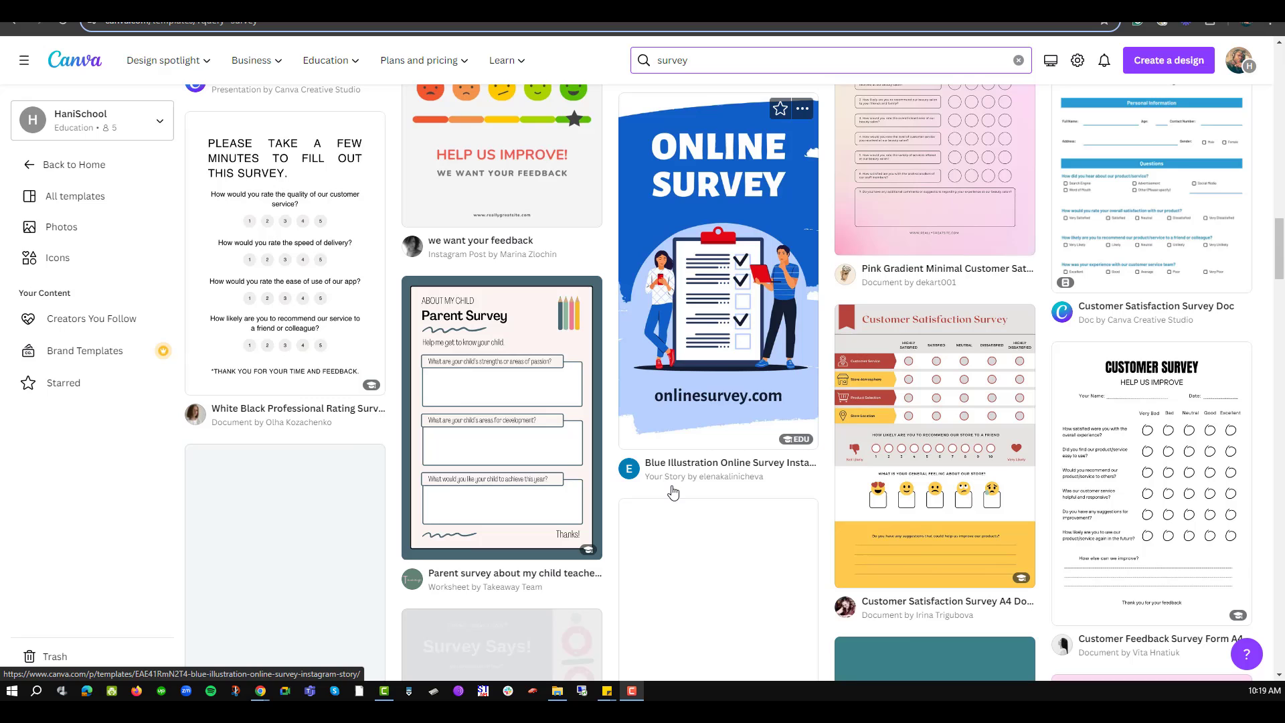
{"action": "scroll", "coordinate": [737, 455], "scroll_direction": "down", "scroll_amount": 2}
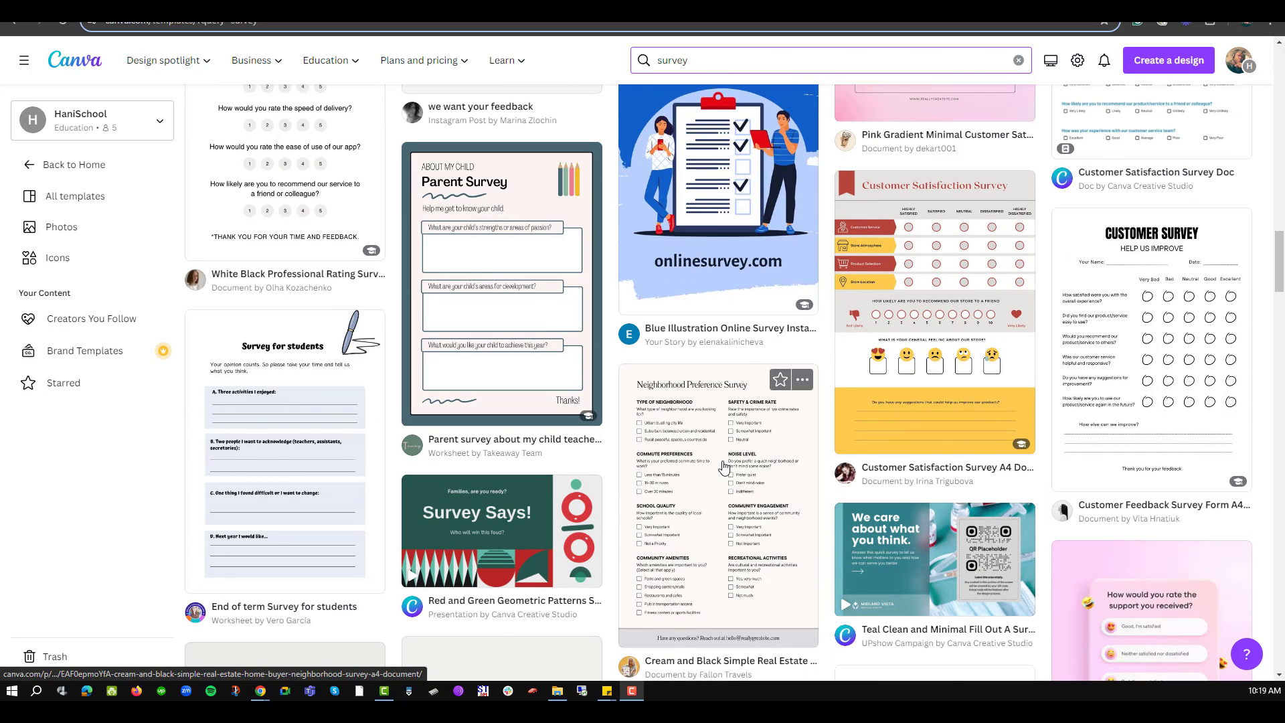
{"action": "scroll", "coordinate": [723, 528], "scroll_direction": "down", "scroll_amount": 4}
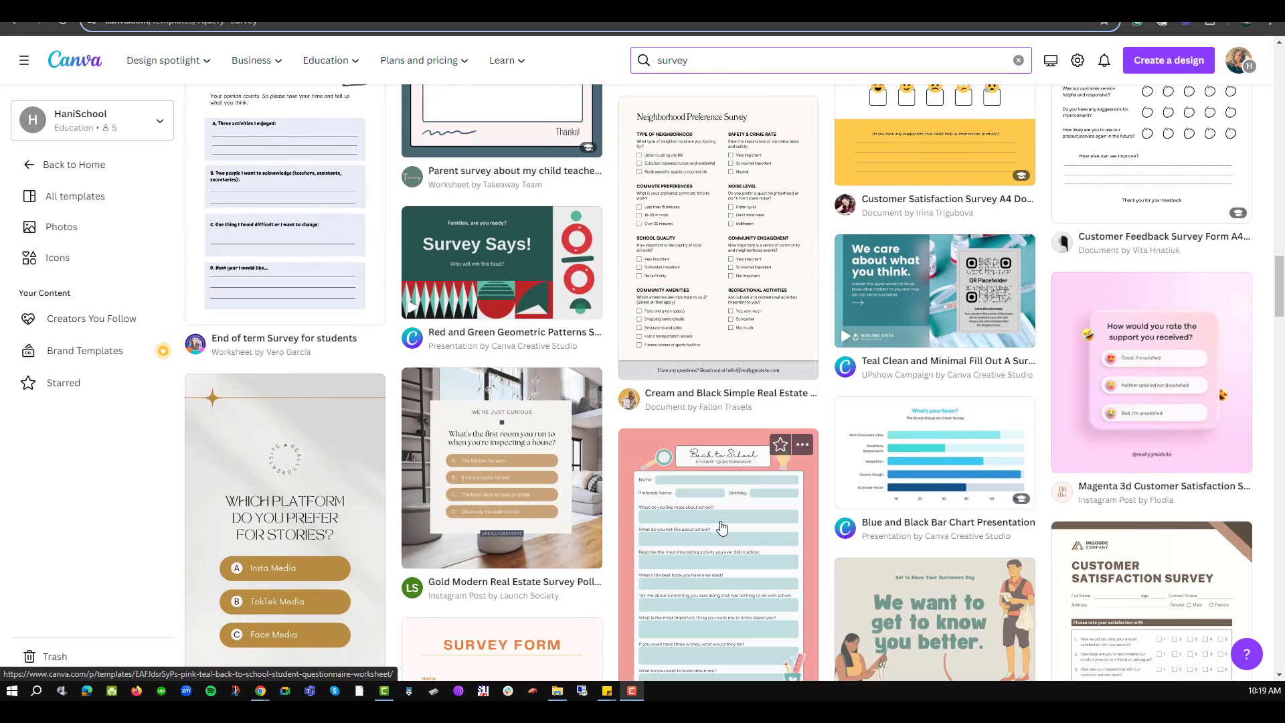
{"action": "scroll", "coordinate": [721, 529], "scroll_direction": "up", "scroll_amount": 10}
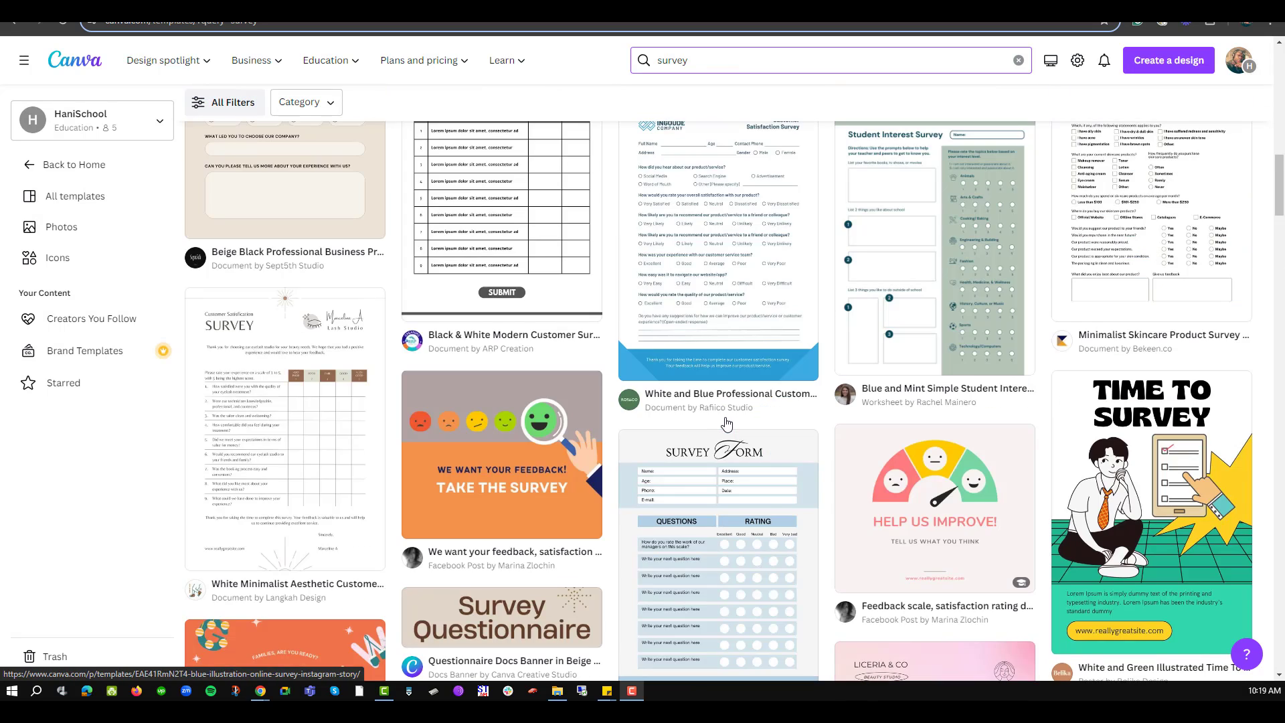
{"action": "scroll", "coordinate": [727, 424], "scroll_direction": "up", "scroll_amount": 6}
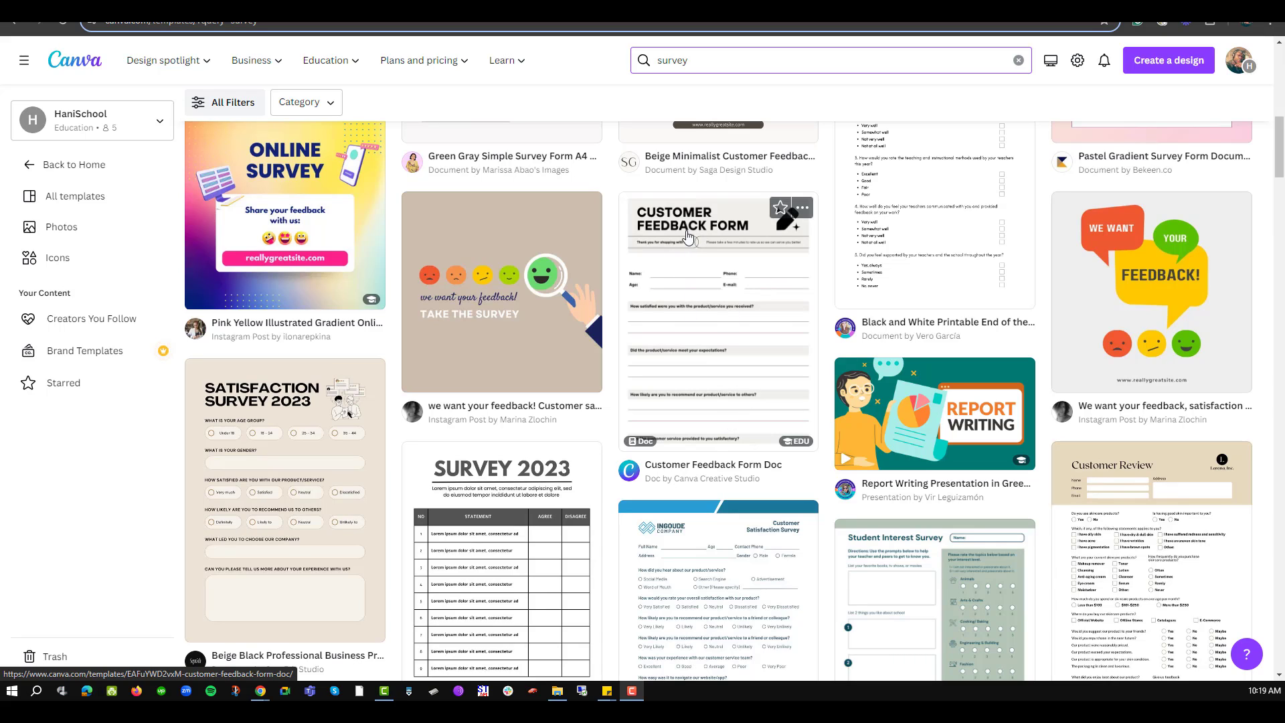
Open the Customer Feedback Form Doc template as an editable design.
{"action": "left_click", "coordinate": [715, 326]}
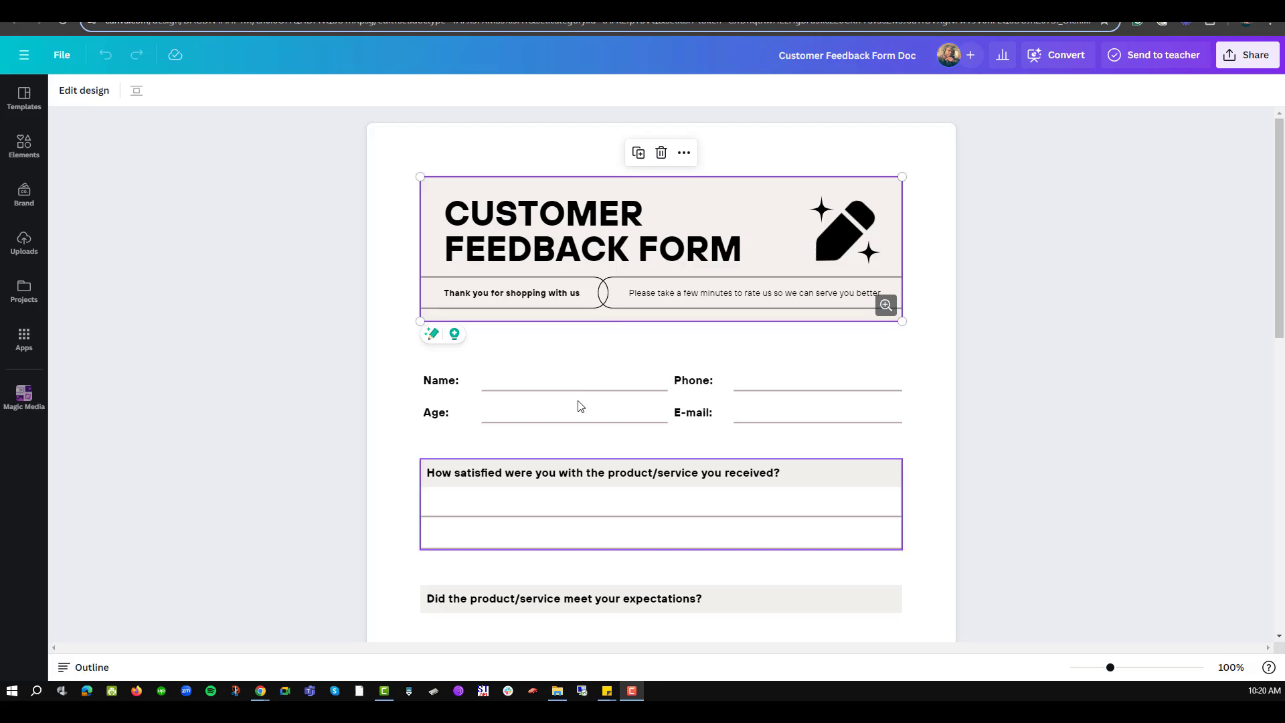
{"action": "scroll", "coordinate": [603, 522], "scroll_direction": "down", "scroll_amount": 4}
{"action": "scroll", "coordinate": [627, 580], "scroll_direction": "up", "scroll_amount": 4}
{"action": "left_click", "coordinate": [660, 579]}
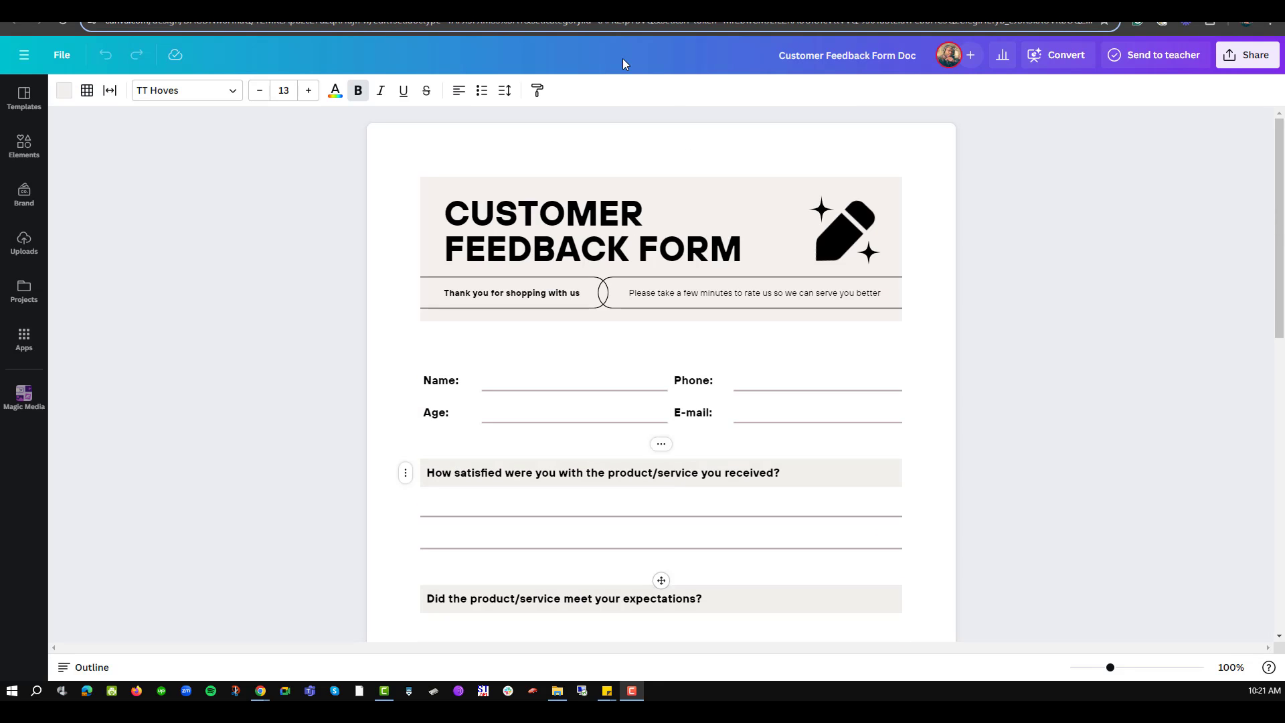
{"action": "left_click", "coordinate": [440, 381]}
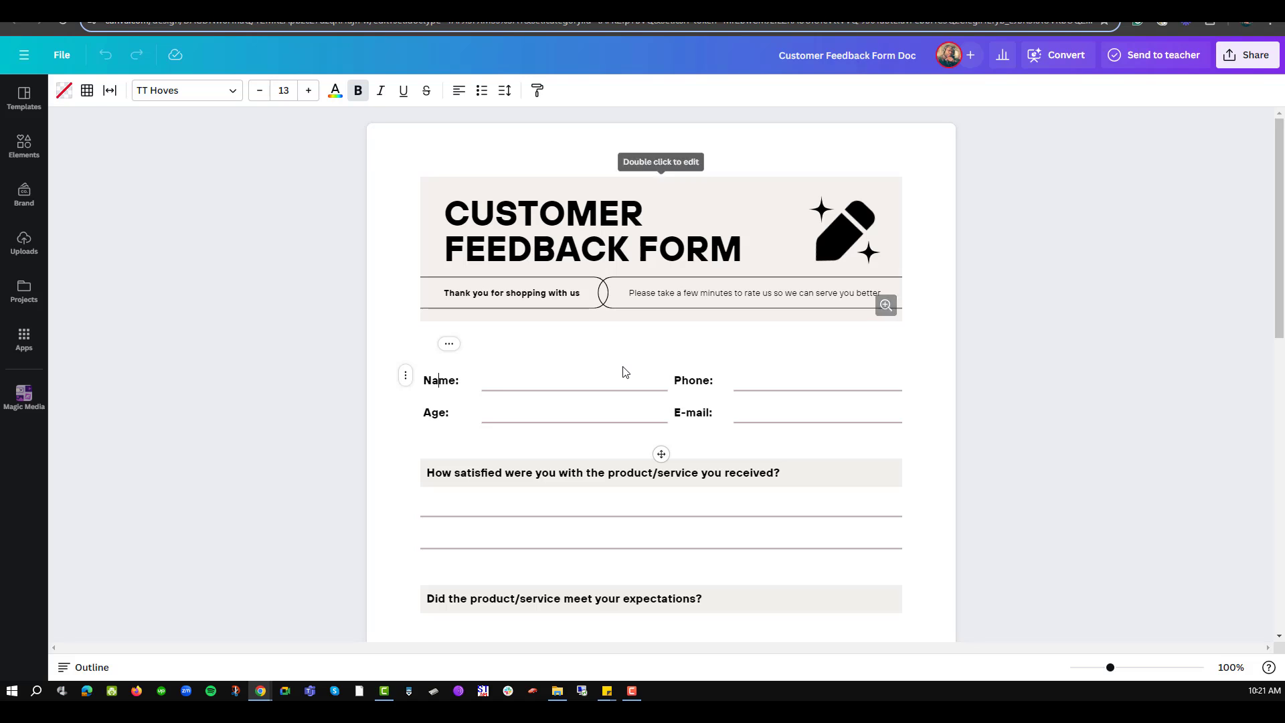
{"action": "scroll", "coordinate": [527, 462], "scroll_direction": "down", "scroll_amount": 1}
{"action": "left_click_drag", "start_coordinate": [495, 406], "coordinate": [527, 407]}
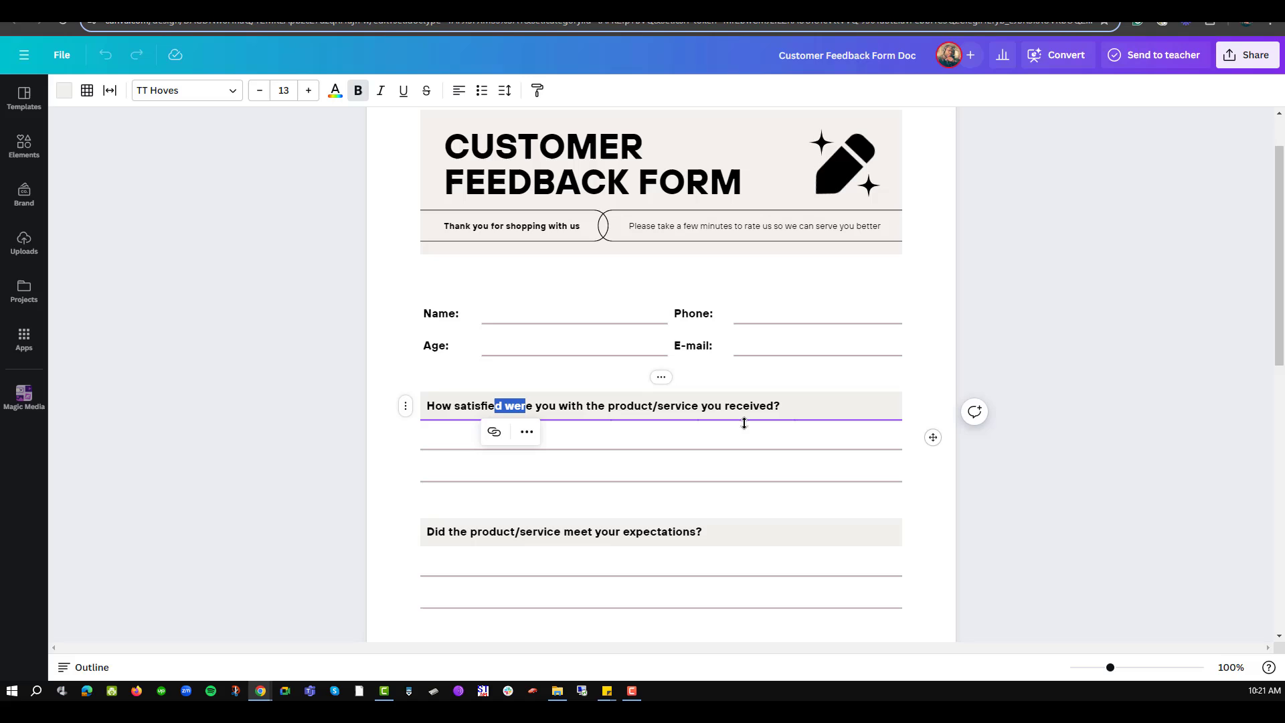
{"action": "left_click", "coordinate": [779, 406]}
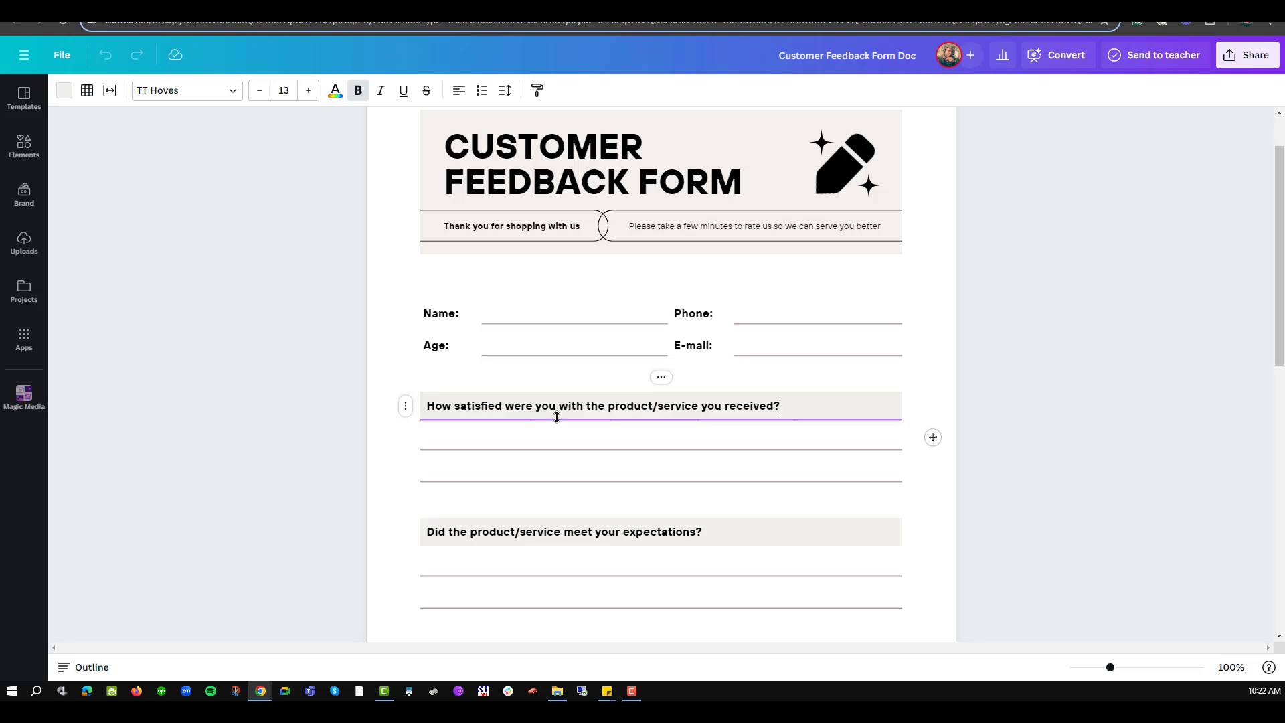
{"action": "scroll", "coordinate": [539, 441], "scroll_direction": "down", "scroll_amount": 3}
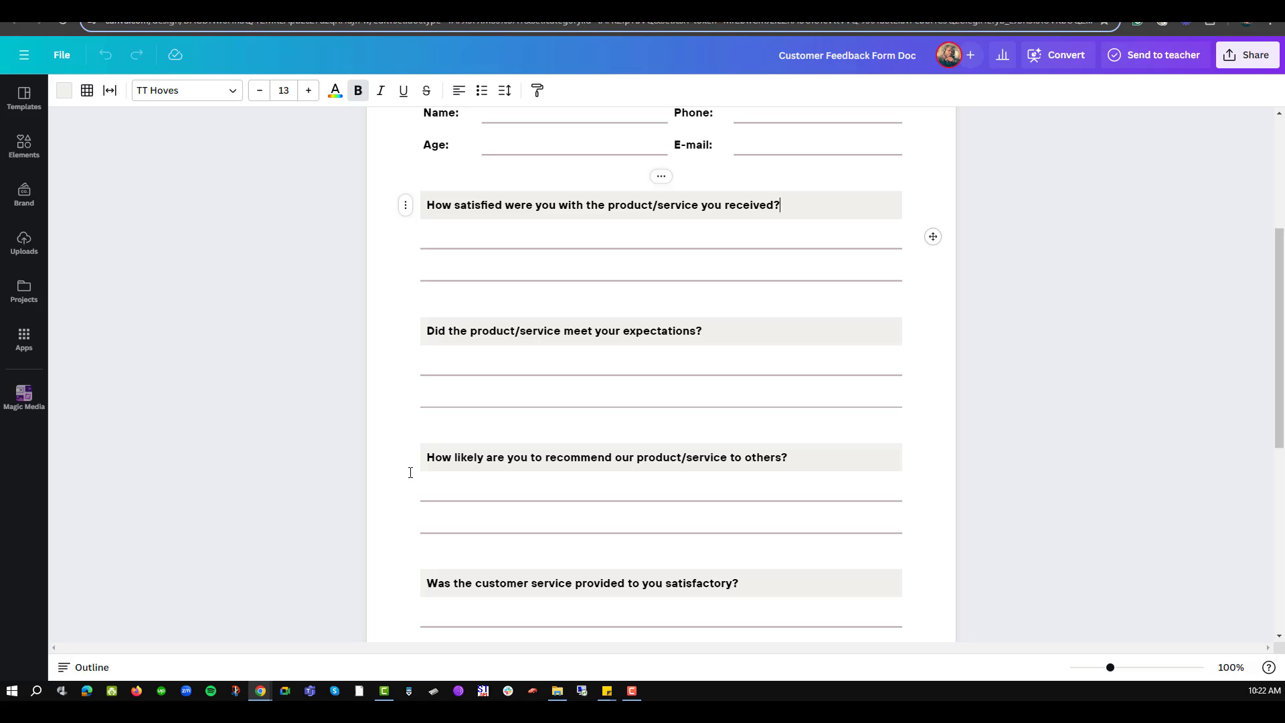
Delete all text of the third question about recommending the product/service, leaving its heading empty.
{"action": "left_click", "coordinate": [434, 462]}
{"action": "key", "text": "Delete"}
{"action": "key", "text": "Delete"}
{"action": "key", "text": "Delete"}
{"action": "key", "text": "Delete"}
{"action": "key", "text": "Delete"}
{"action": "key", "text": "Delete"}
{"action": "key", "text": "Delete"}
{"action": "key", "text": "Delete"}
{"action": "key", "text": "Delete"}
{"action": "key", "text": "Delete"}
{"action": "key", "text": "Delete"}
{"action": "key", "text": "Delete"}
{"action": "key", "text": "Delete"}
{"action": "key", "text": "Delete"}
{"action": "key", "text": "Delete"}
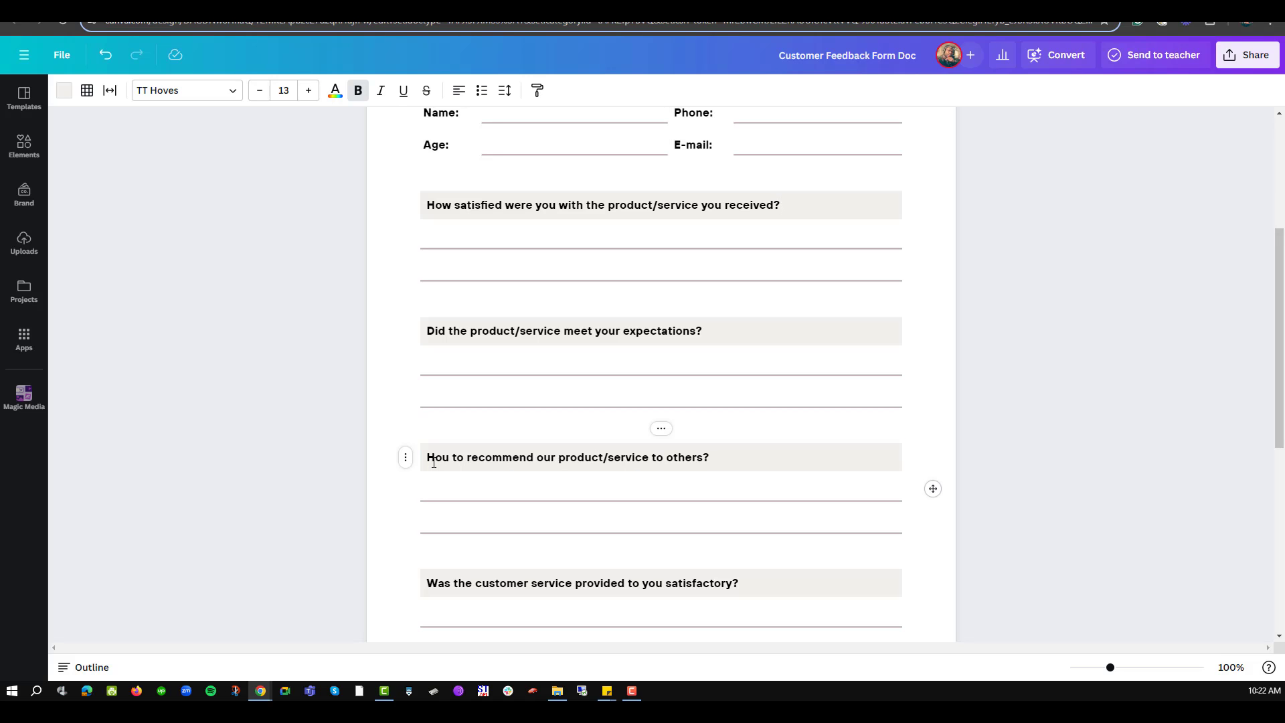
{"action": "key", "text": "Delete"}
{"action": "key", "text": "Delete"}
{"action": "key", "text": "Delete"}
{"action": "key", "text": "Delete"}
{"action": "key", "text": "Delete"}
{"action": "key", "text": "Delete"}
{"action": "key", "text": "Delete"}
{"action": "key", "text": "Delete"}
{"action": "key", "text": "Delete"}
{"action": "key", "text": "Delete"}
{"action": "key", "text": "Delete"}
{"action": "key", "text": "Delete"}
{"action": "key", "text": "Delete"}
{"action": "key", "text": "Delete"}
{"action": "key", "text": "Delete"}
{"action": "key", "text": "Delete"}
{"action": "key", "text": "Delete"}
{"action": "key", "text": "Delete"}
{"action": "key", "text": "Delete"}
{"action": "key", "text": "Delete"}
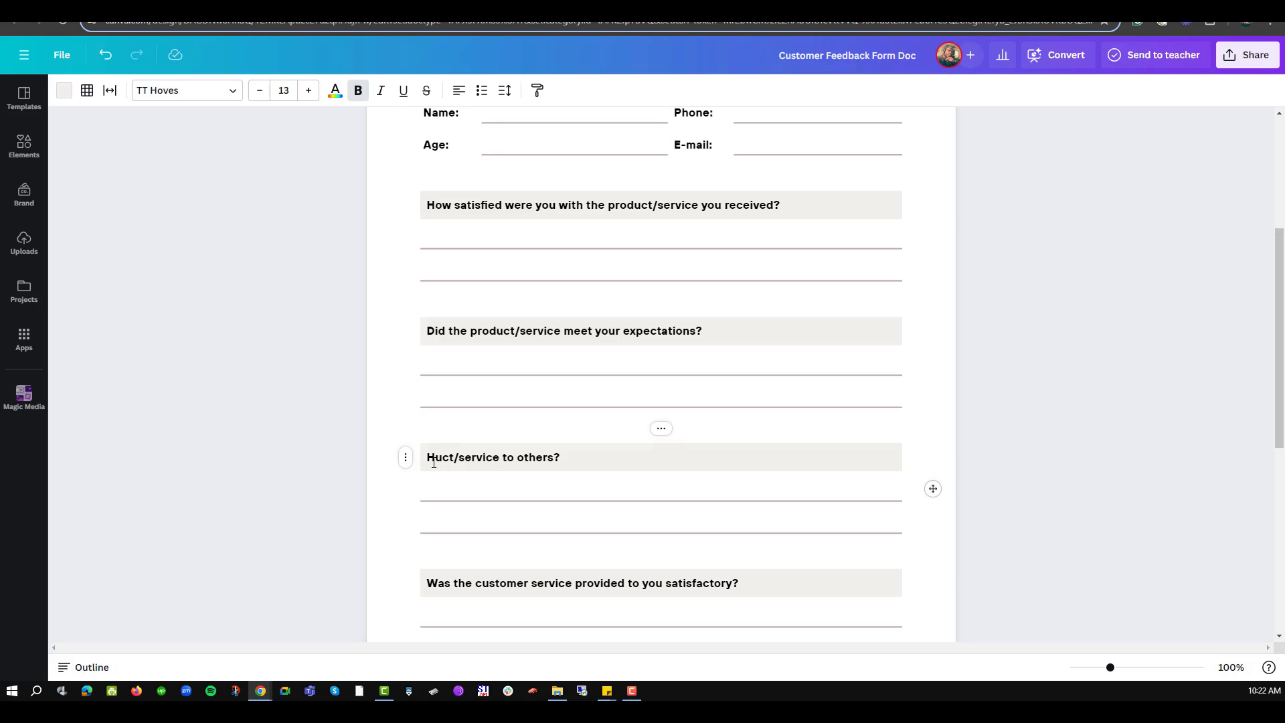
{"action": "key", "text": "Delete"}
{"action": "key", "text": "Delete"}
{"action": "key", "text": "Delete"}
{"action": "key", "text": "Delete"}
{"action": "key", "text": "Delete"}
{"action": "key", "text": "Delete"}
{"action": "key", "text": "Delete"}
{"action": "key", "text": "Delete"}
{"action": "key", "text": "Delete"}
{"action": "key", "text": "Delete"}
{"action": "key", "text": "Delete"}
{"action": "key", "text": "Delete"}
{"action": "key", "text": "Delete"}
{"action": "key", "text": "Delete"}
{"action": "key", "text": "Delete"}
{"action": "key", "text": "Delete"}
{"action": "key", "text": "Delete"}
{"action": "key", "text": "Delete"}
{"action": "key", "text": "Delete"}
{"action": "key", "text": "Delete"}
{"action": "key", "text": "BackSpace"}
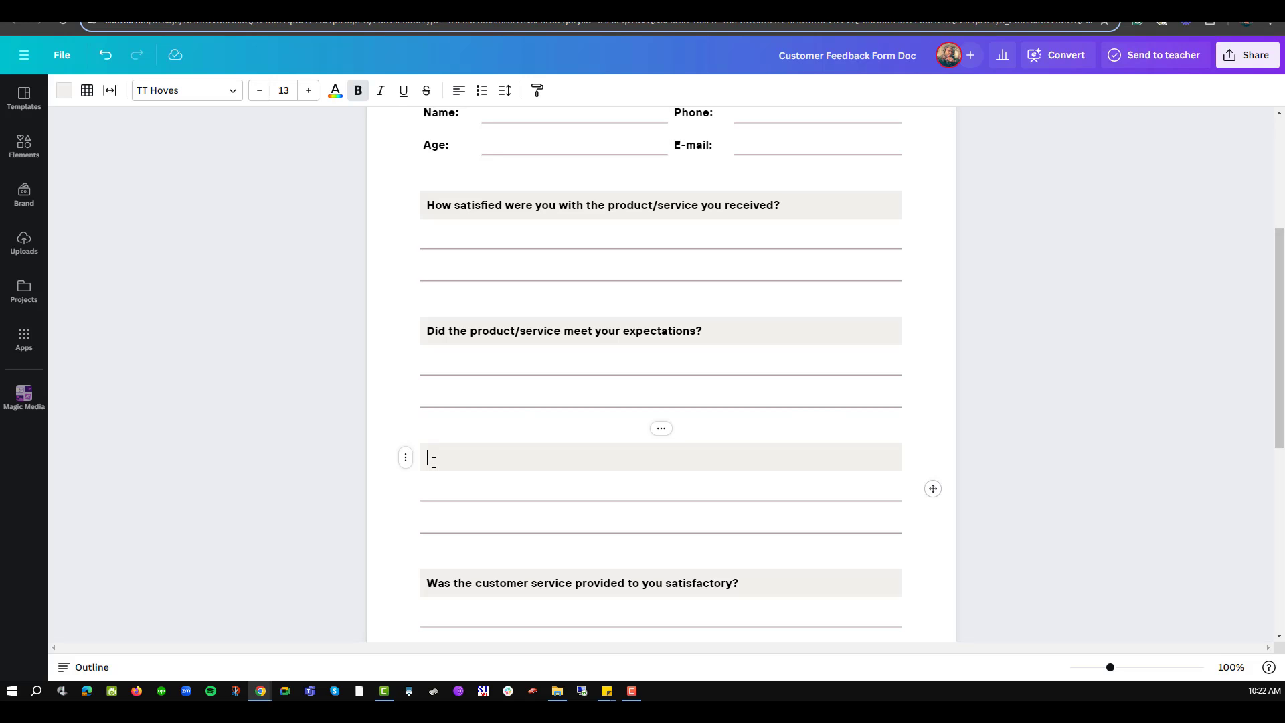